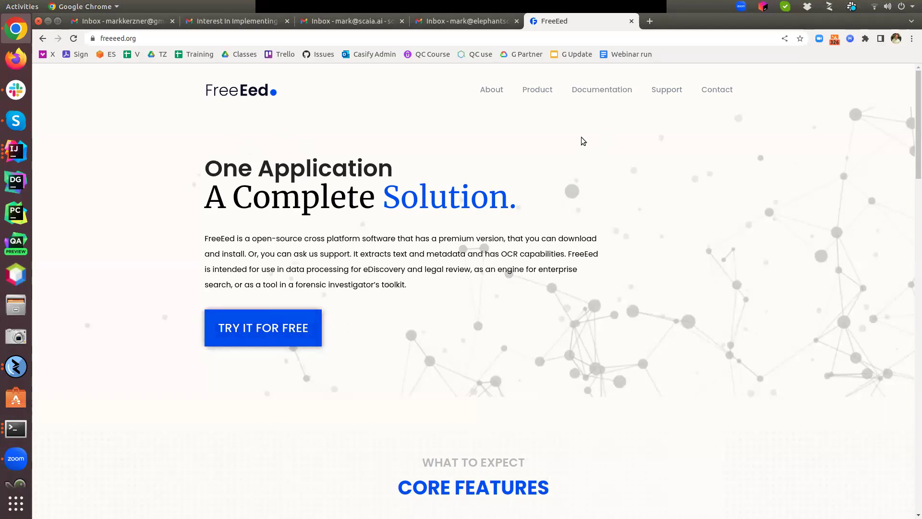
Show the Download section of the FreeEed documentation, then list the open Remmina remote sessions.
{"action": "left_click", "coordinate": [606, 95]}
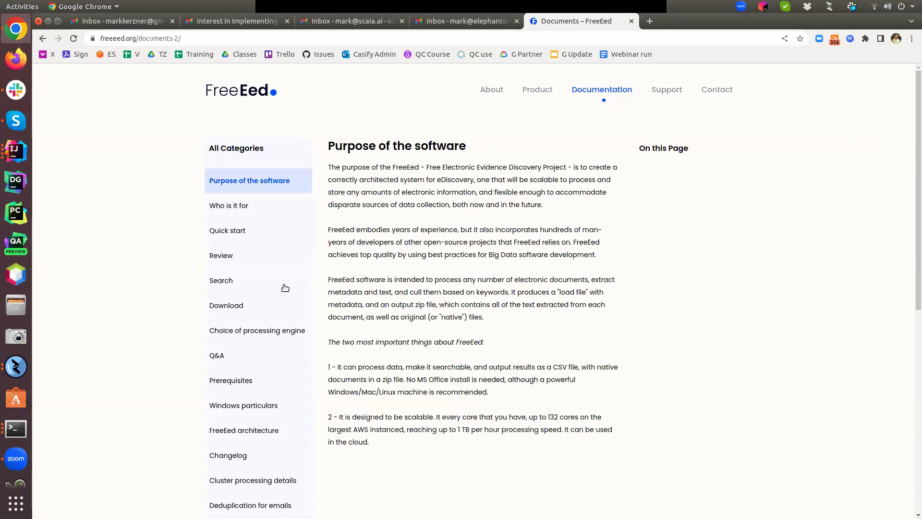
{"action": "left_click", "coordinate": [241, 307]}
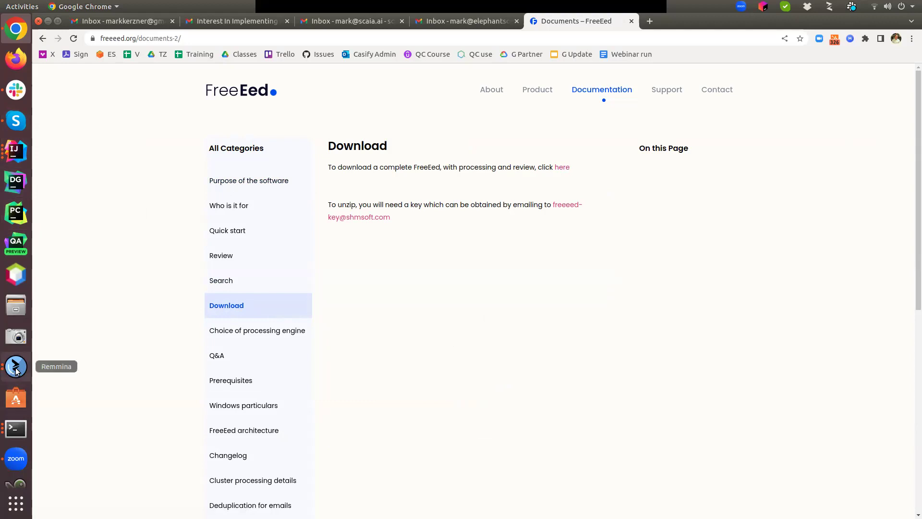
{"action": "left_click", "coordinate": [16, 370]}
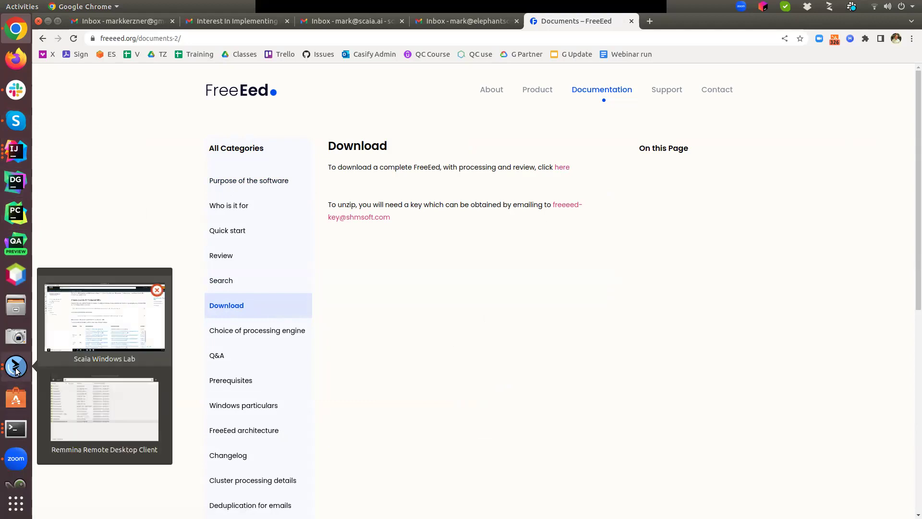
Switch to the Windows lab session, exit Edge full screen, and show the FreeEed Installation wiki tab.
{"action": "left_click", "coordinate": [87, 338]}
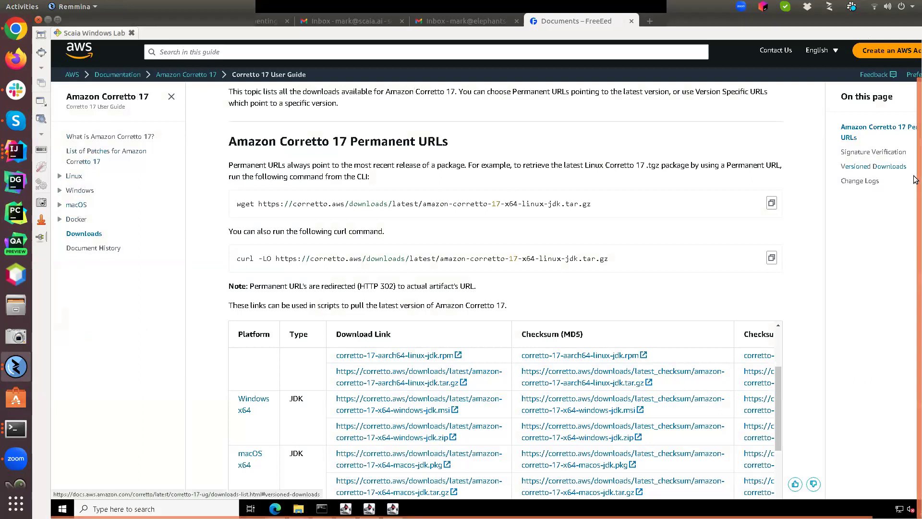
{"action": "key", "text": "F11"}
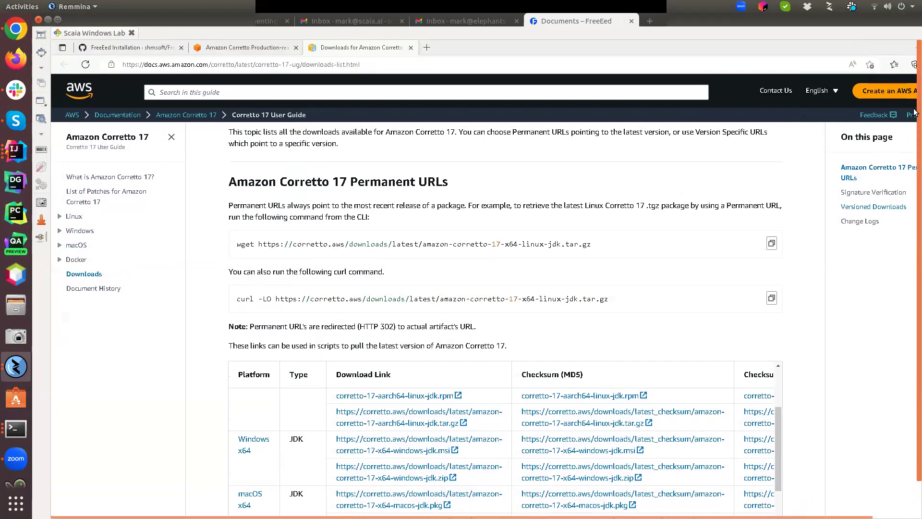
{"action": "left_click", "coordinate": [102, 48]}
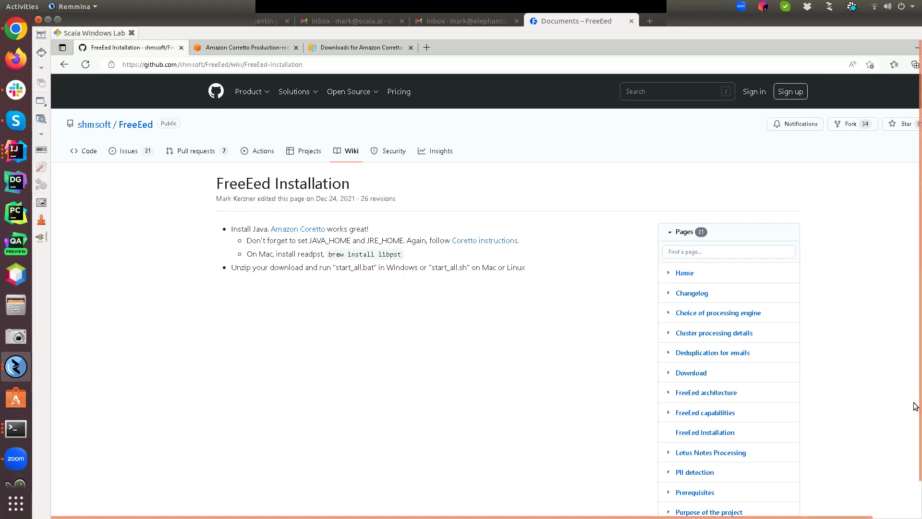
{"action": "scroll", "coordinate": [913, 349], "scroll_direction": "down", "scroll_amount": 1}
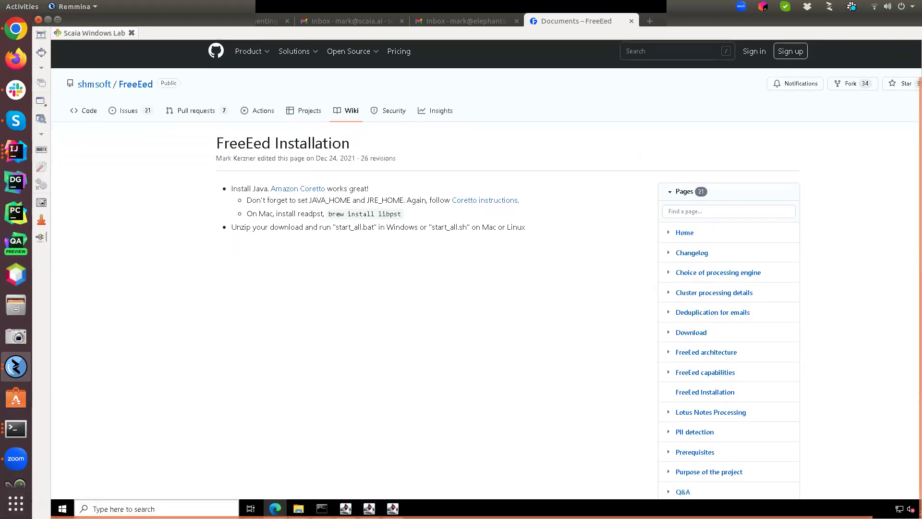
Run java -version in cmd.exe, confirming OpenJDK 17.0.6 (Corretto-17.0.6.10.1).
{"action": "mouse_move", "coordinate": [321, 508]}
{"action": "left_click", "coordinate": [323, 482]}
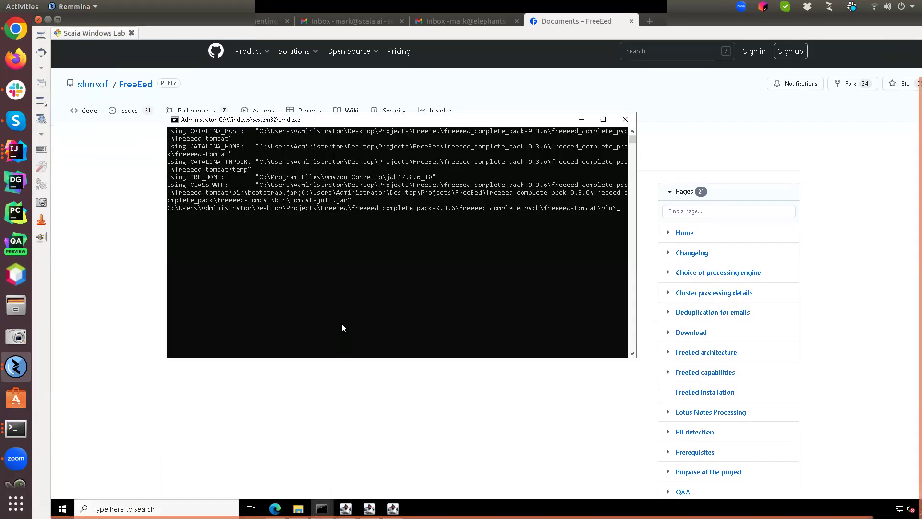
{"action": "type", "text": "java -v"}
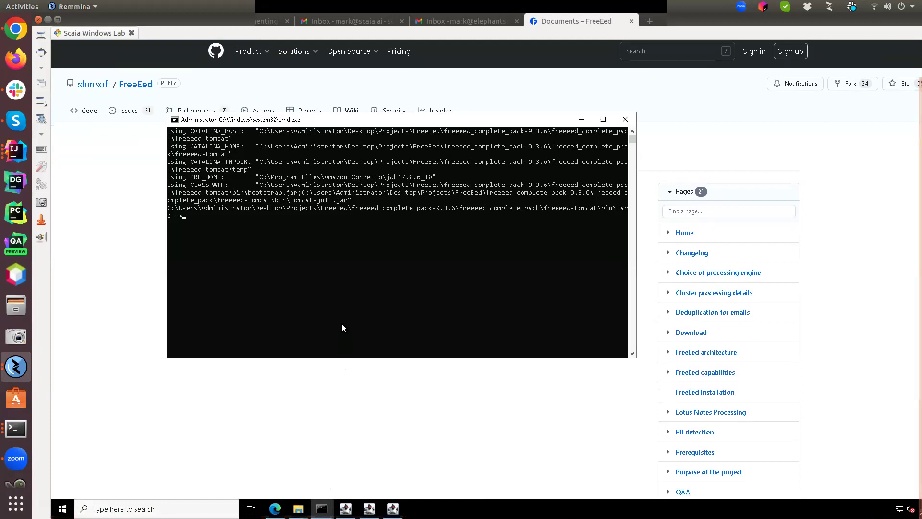
{"action": "type", "text": "ersion"}
{"action": "key", "text": "Return"}
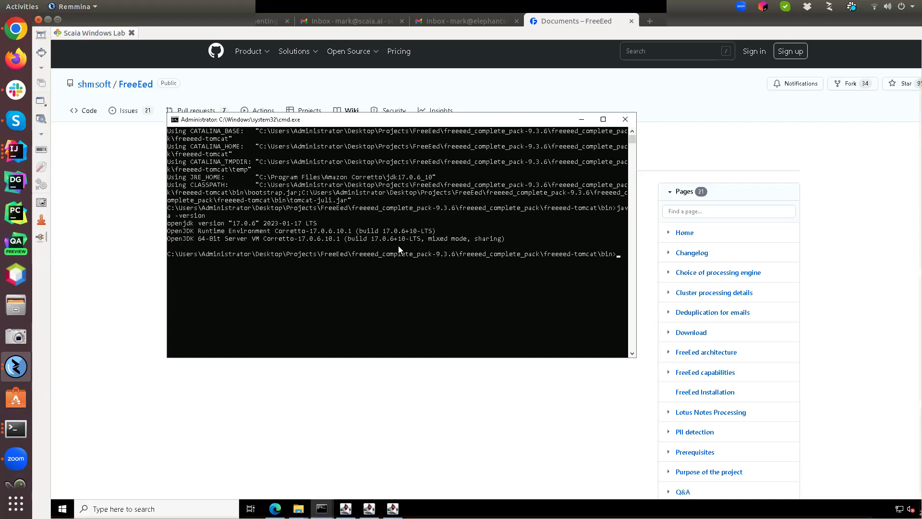
{"action": "mouse_move", "coordinate": [915, 76]}
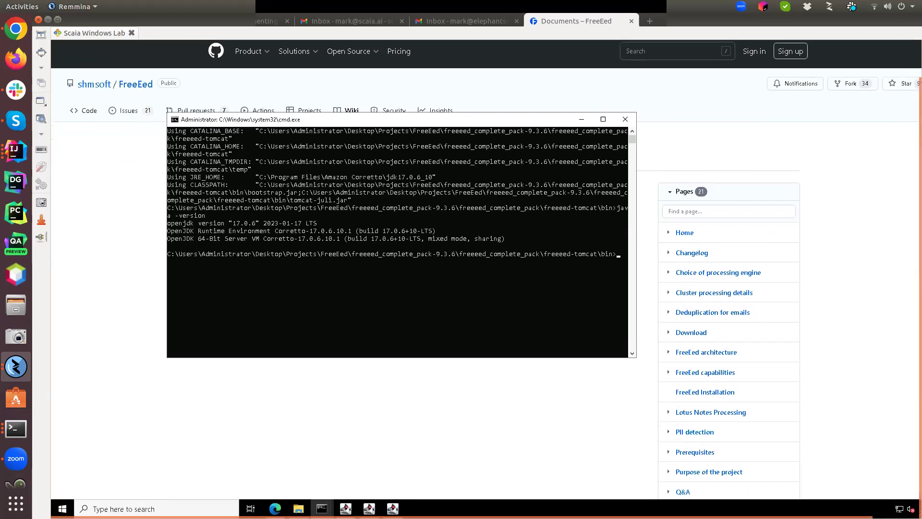
Raise the Administrator Command Prompt that ran start_all.bat and nudge it up and left.
{"action": "left_click", "coordinate": [321, 508]}
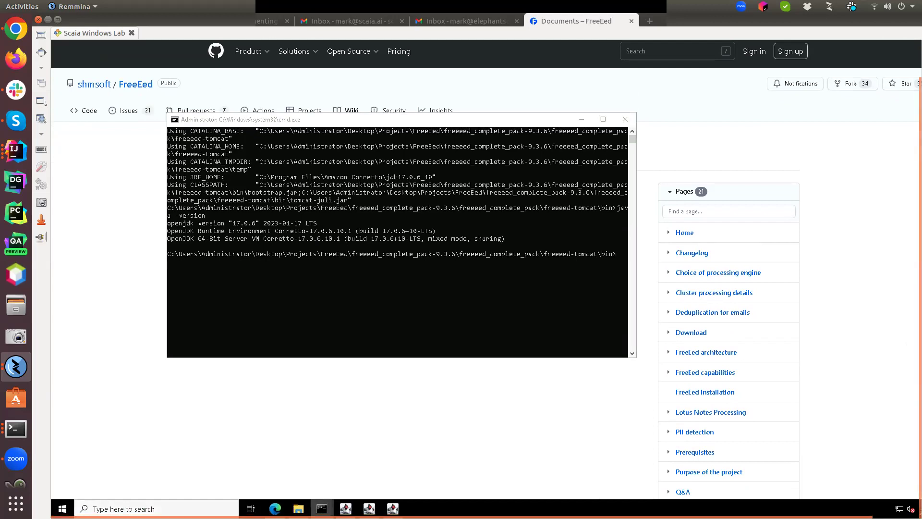
{"action": "mouse_move", "coordinate": [326, 482]}
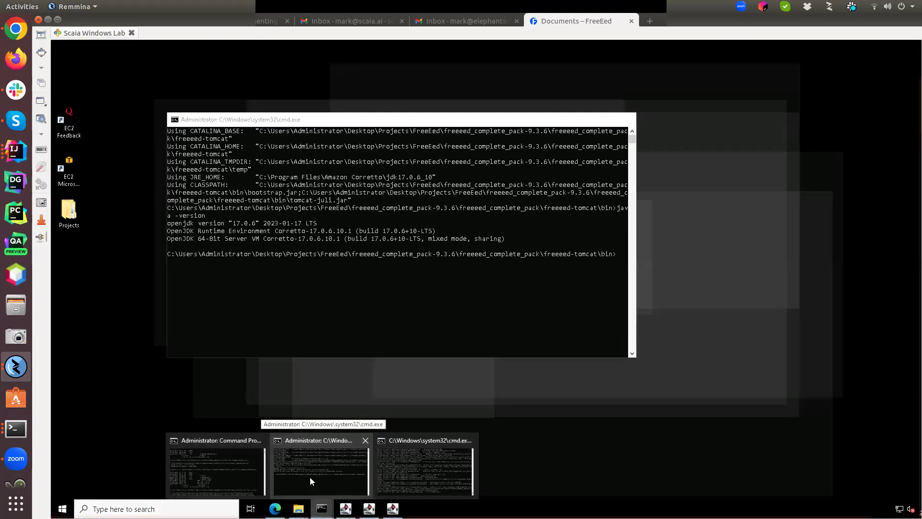
{"action": "mouse_move", "coordinate": [215, 465]}
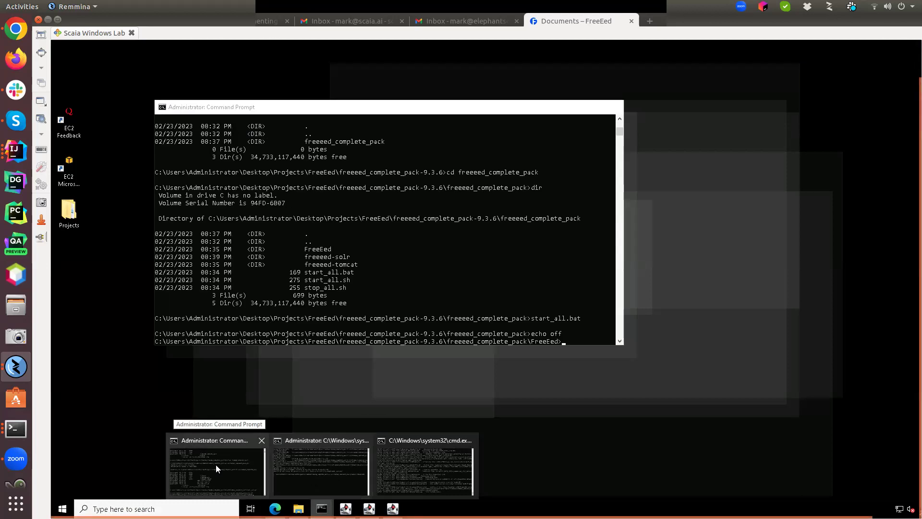
{"action": "left_click", "coordinate": [215, 465]}
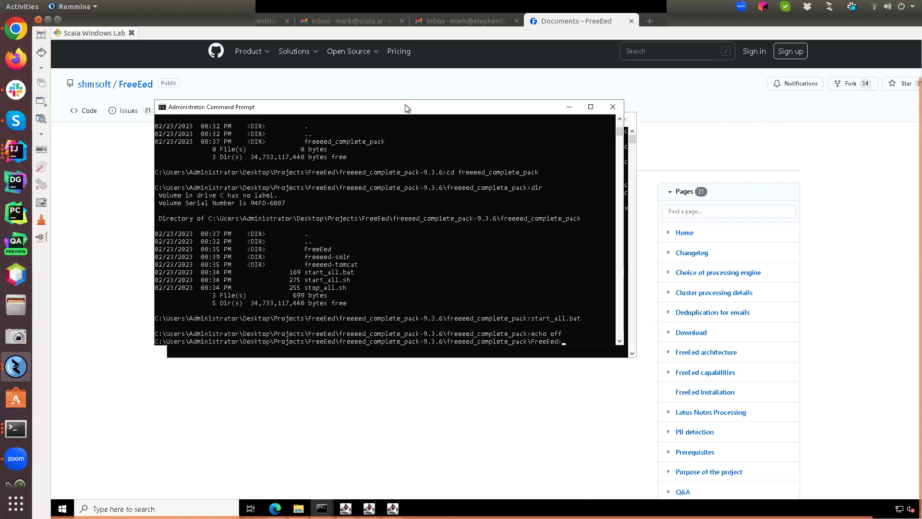
{"action": "left_click_drag", "start_coordinate": [405, 107], "coordinate": [393, 94]}
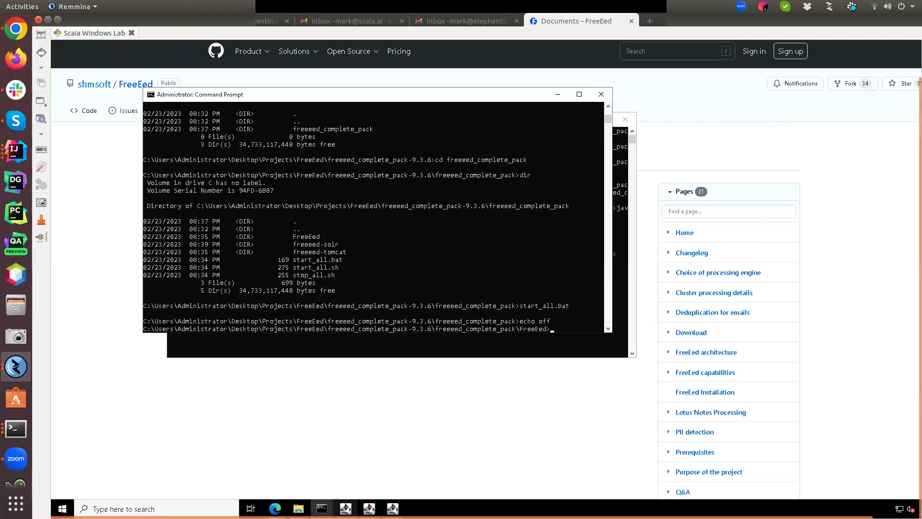
Cycle past the Solr and Tomcat consoles to the FreeEed window and list its projects via File > Projects.
{"action": "left_click", "coordinate": [322, 508]}
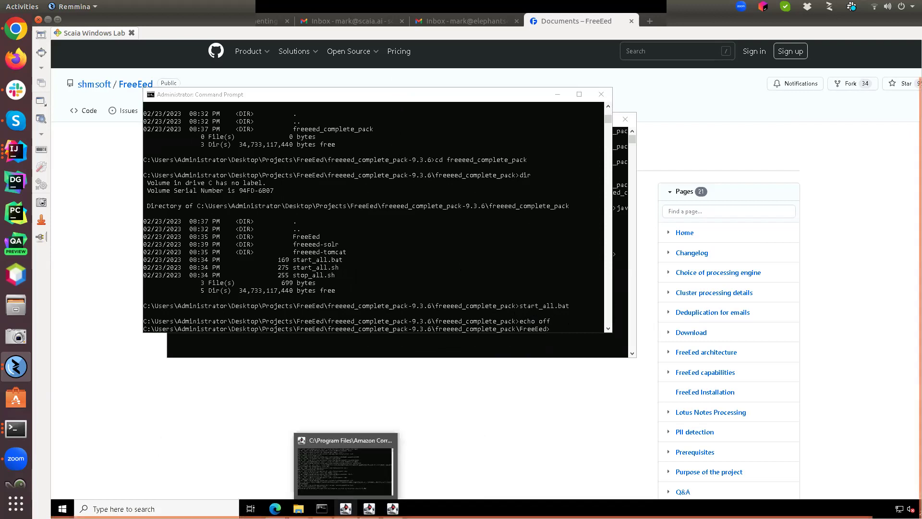
{"action": "left_click", "coordinate": [346, 508]}
{"action": "left_click", "coordinate": [368, 508]}
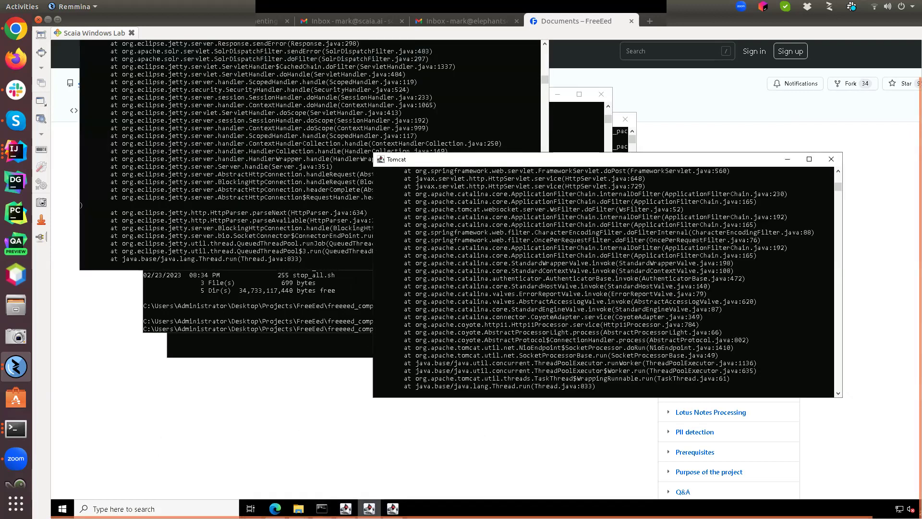
{"action": "left_click", "coordinate": [392, 508]}
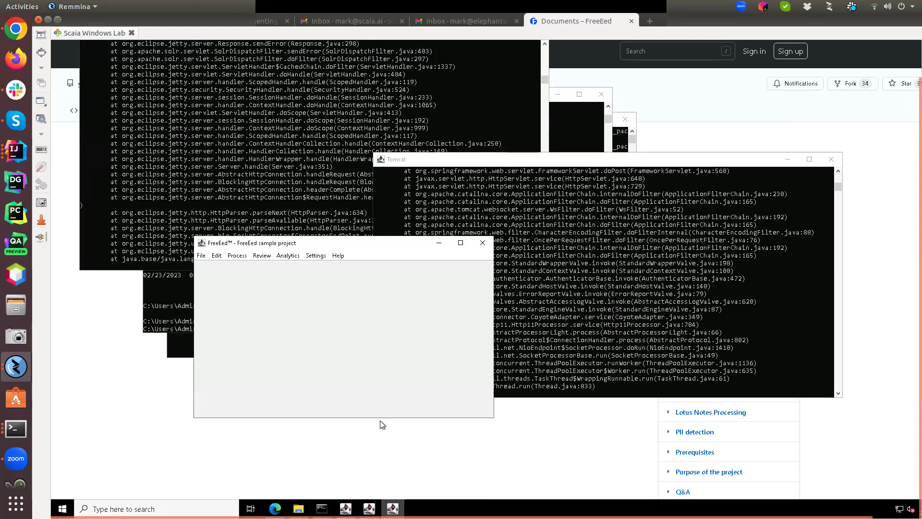
{"action": "left_click_drag", "start_coordinate": [362, 241], "coordinate": [368, 217]}
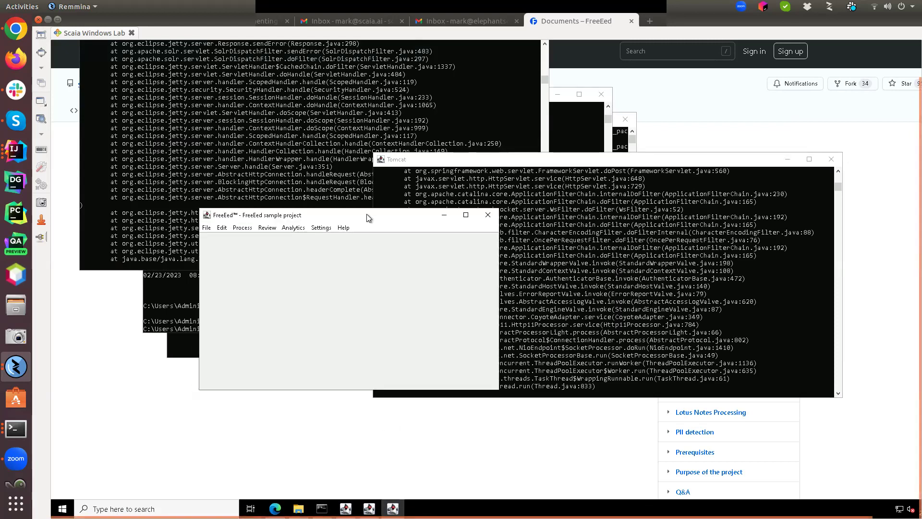
{"action": "left_click", "coordinate": [208, 228]}
{"action": "left_click", "coordinate": [218, 239]}
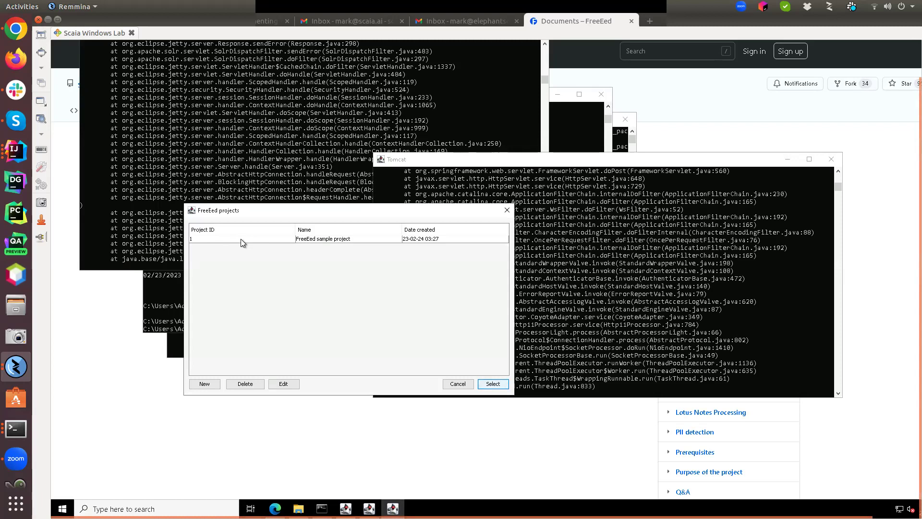
Open the FreeEed sample project's settings, check its Search and Inputs tabs, and accept with OK.
{"action": "double_click", "coordinate": [274, 240]}
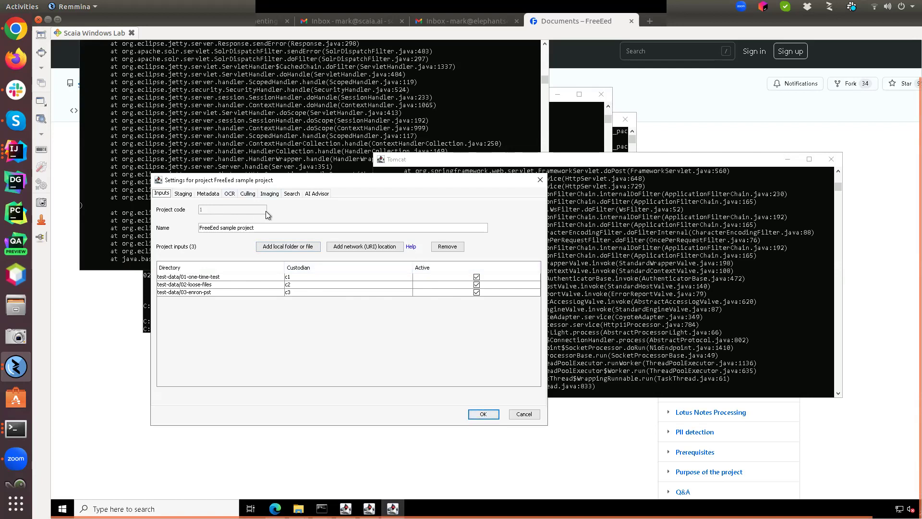
{"action": "left_click", "coordinate": [292, 194]}
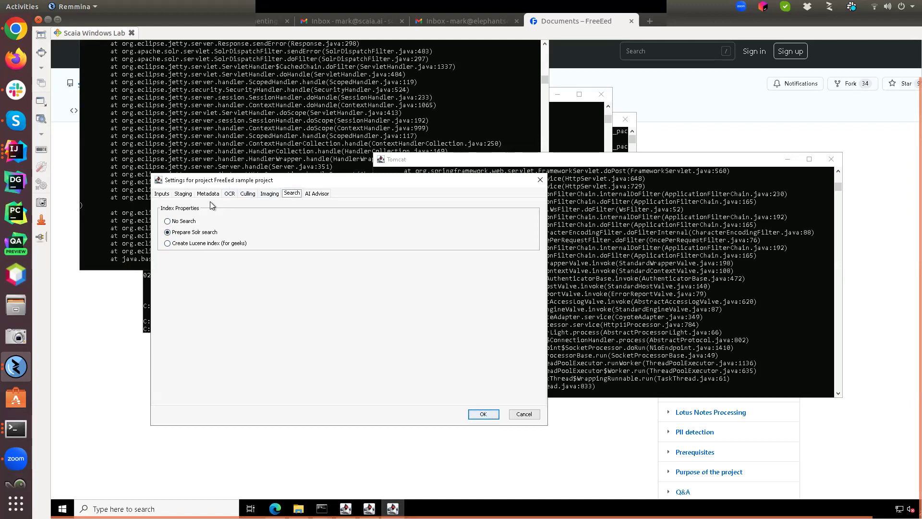
{"action": "left_click", "coordinate": [161, 193]}
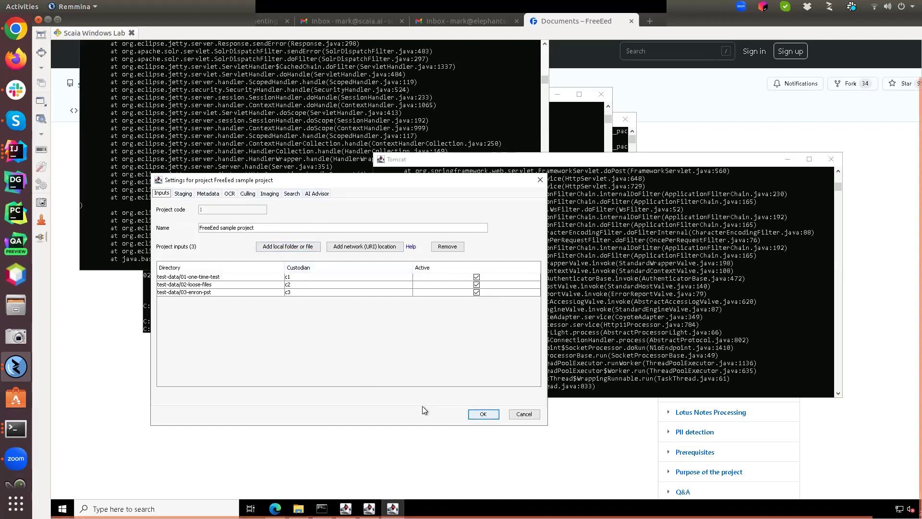
{"action": "left_click", "coordinate": [482, 413]}
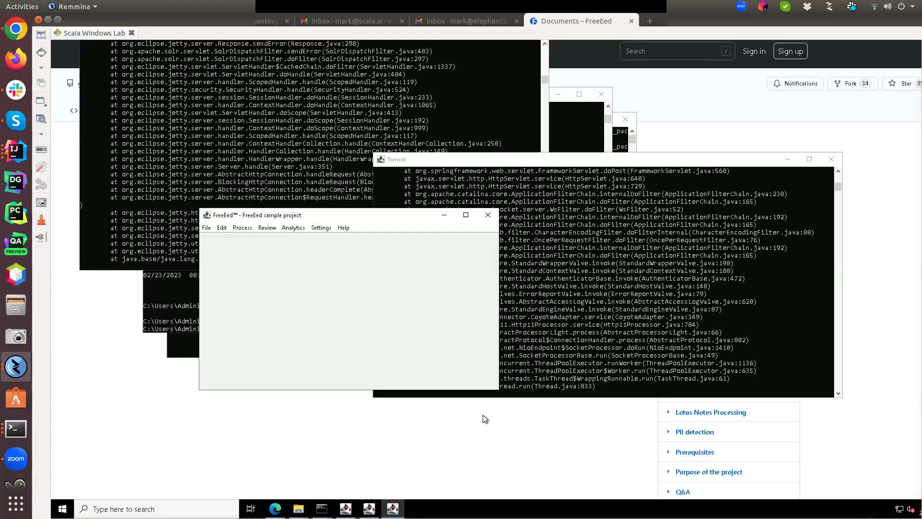
Stage the sample project's input data to 100% complete, then dismiss the Process menu.
{"action": "left_click", "coordinate": [243, 228]}
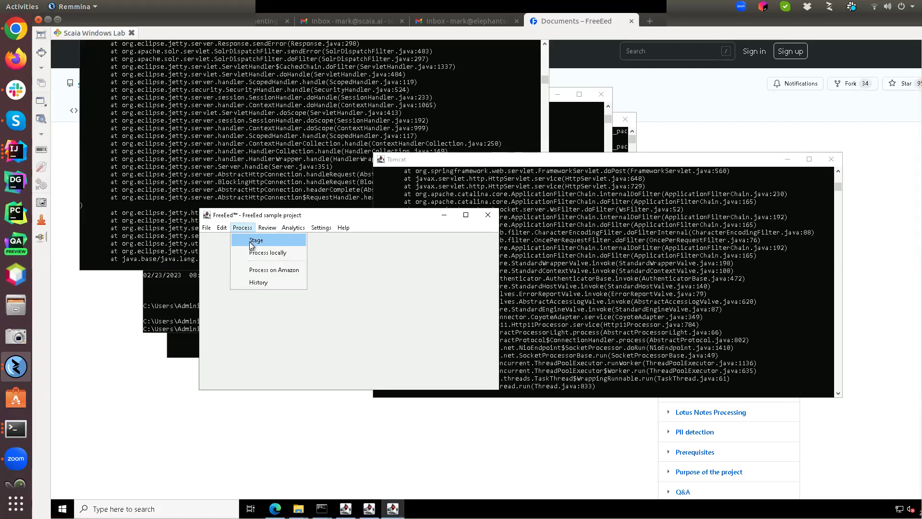
{"action": "left_click", "coordinate": [250, 241]}
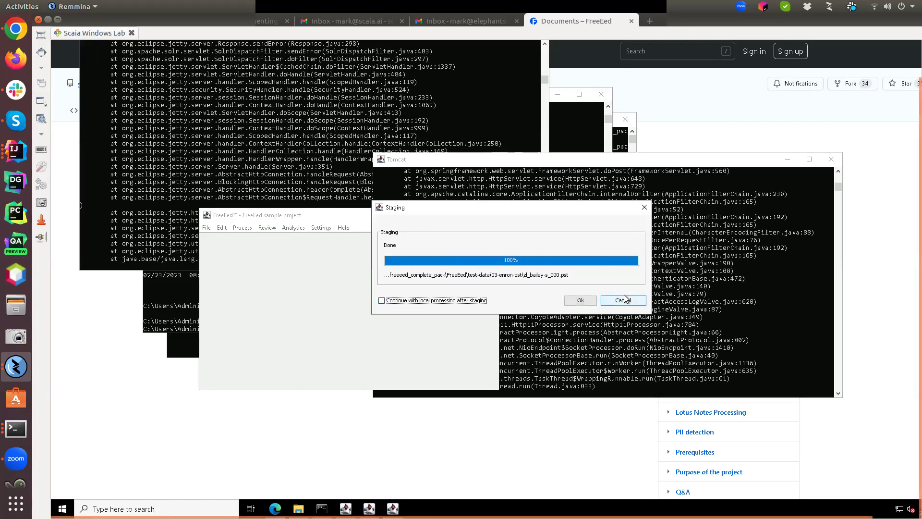
{"action": "left_click", "coordinate": [586, 298]}
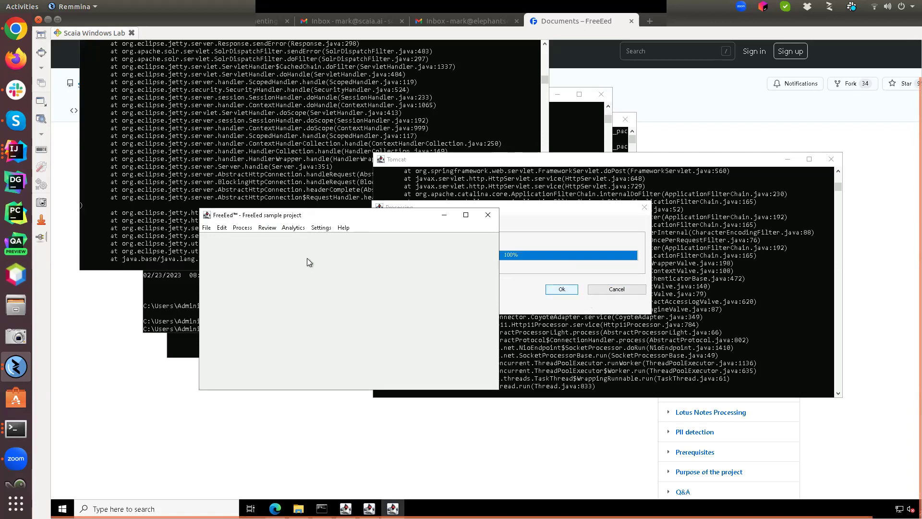
{"action": "left_click", "coordinate": [246, 229]}
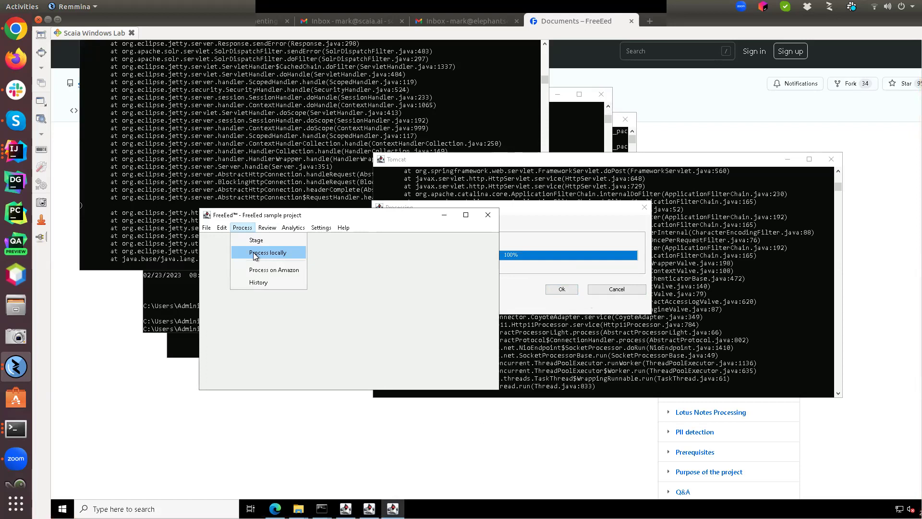
{"action": "left_click", "coordinate": [217, 264]}
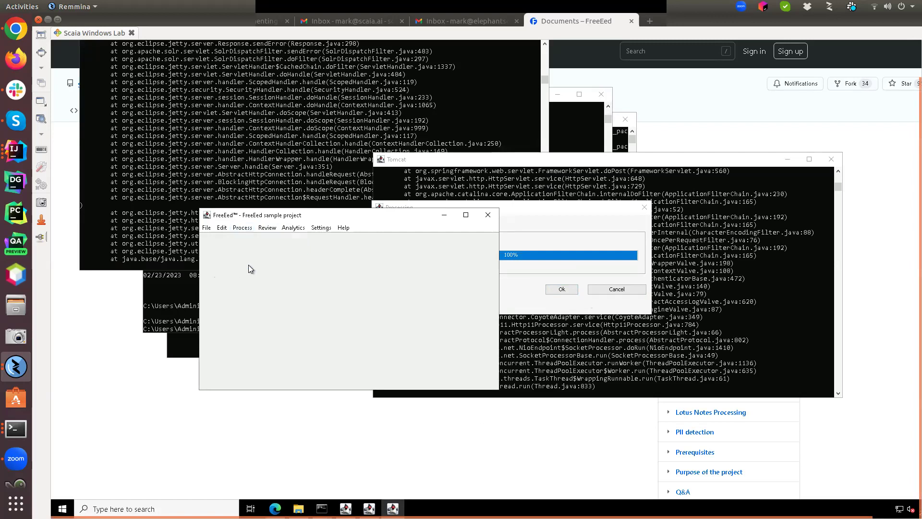
Open the project's output results folder with Review > See output files.
{"action": "left_click", "coordinate": [267, 228]}
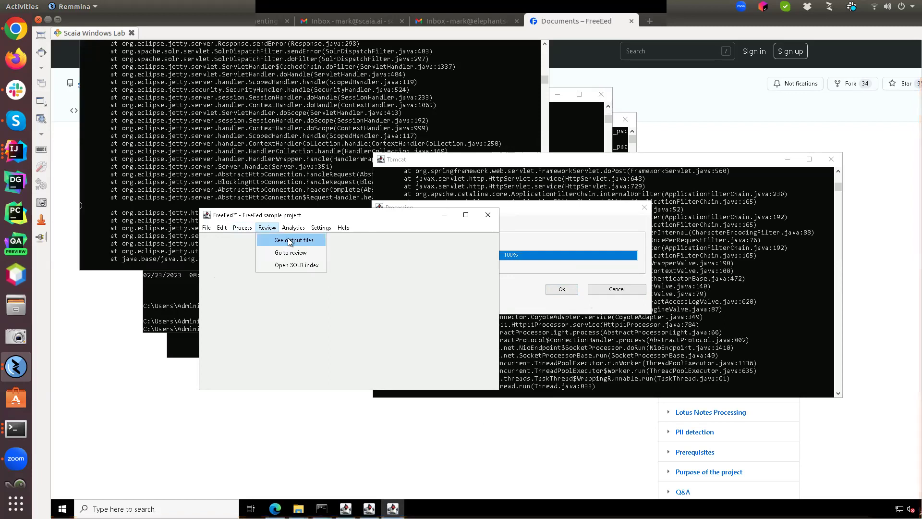
{"action": "left_click", "coordinate": [290, 240]}
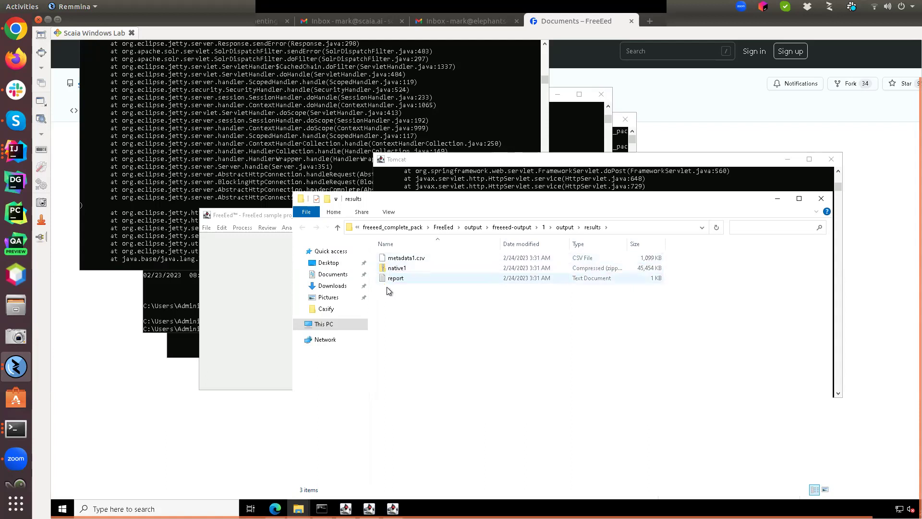
Open the processing report (2476 items, 68-second job) in Notepad, then close it.
{"action": "double_click", "coordinate": [393, 278]}
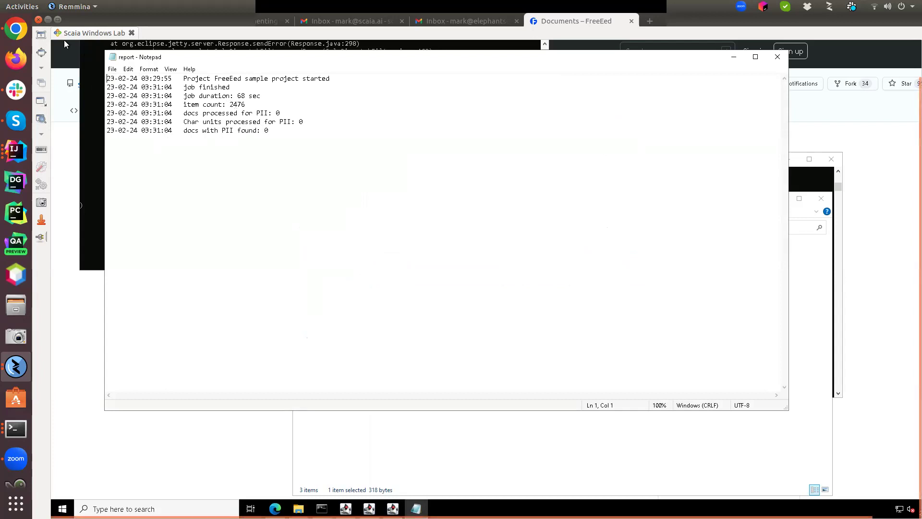
{"action": "left_click", "coordinate": [777, 56]}
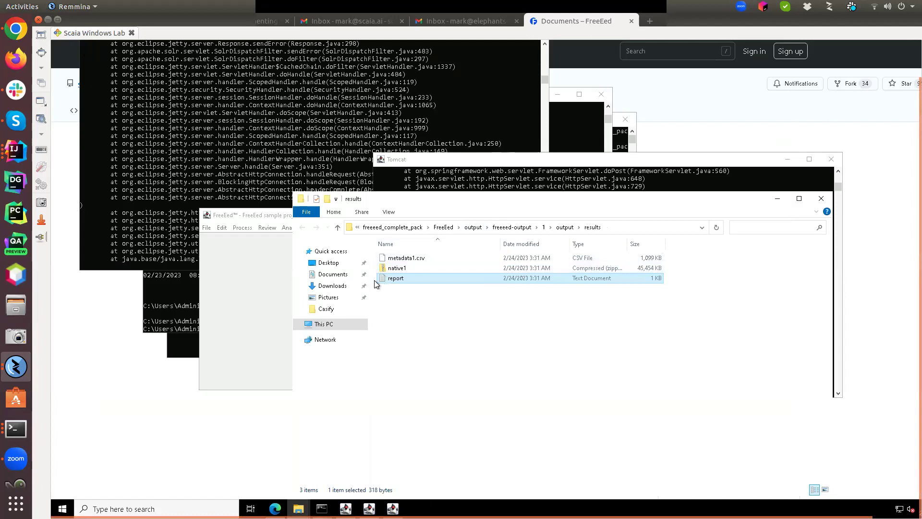
Launch Review > Go to review, open the Search page, then log out of FreeEed review 9.3.6.
{"action": "left_click", "coordinate": [253, 281]}
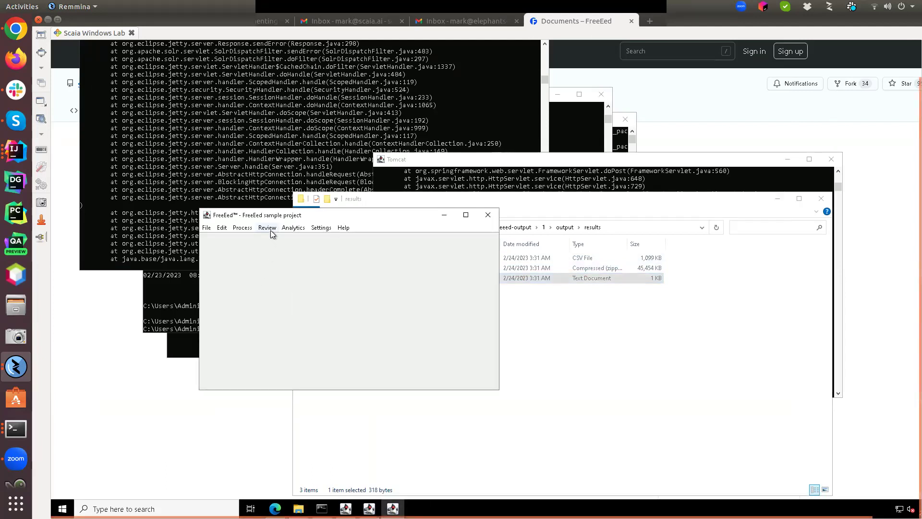
{"action": "left_click", "coordinate": [268, 228]}
{"action": "left_click", "coordinate": [276, 251]}
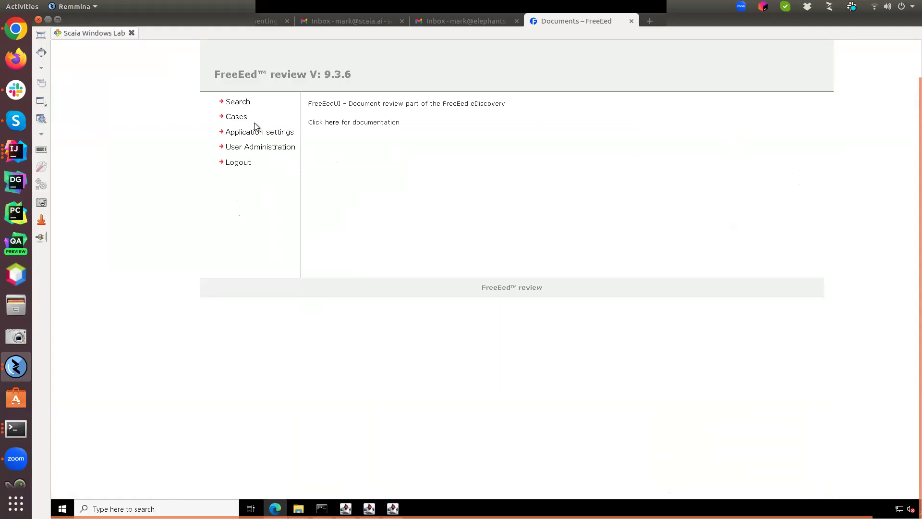
{"action": "left_click", "coordinate": [244, 104]}
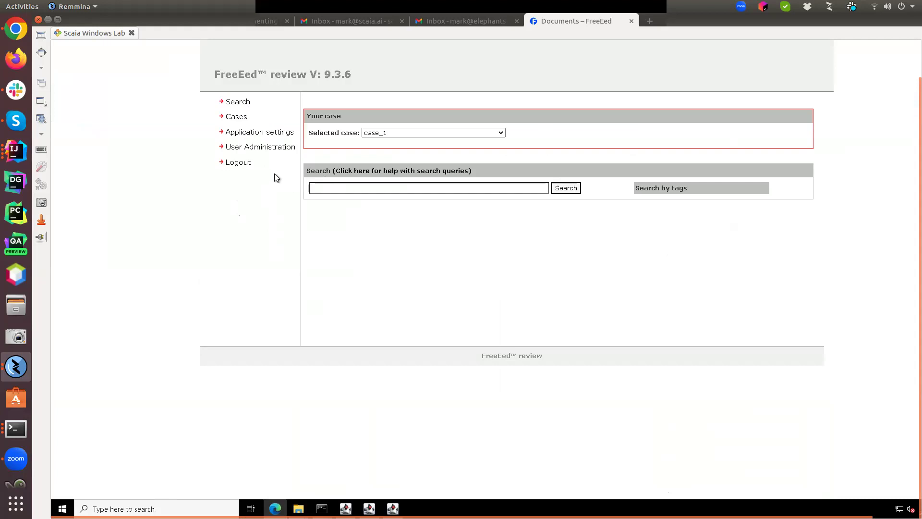
{"action": "left_click", "coordinate": [242, 164]}
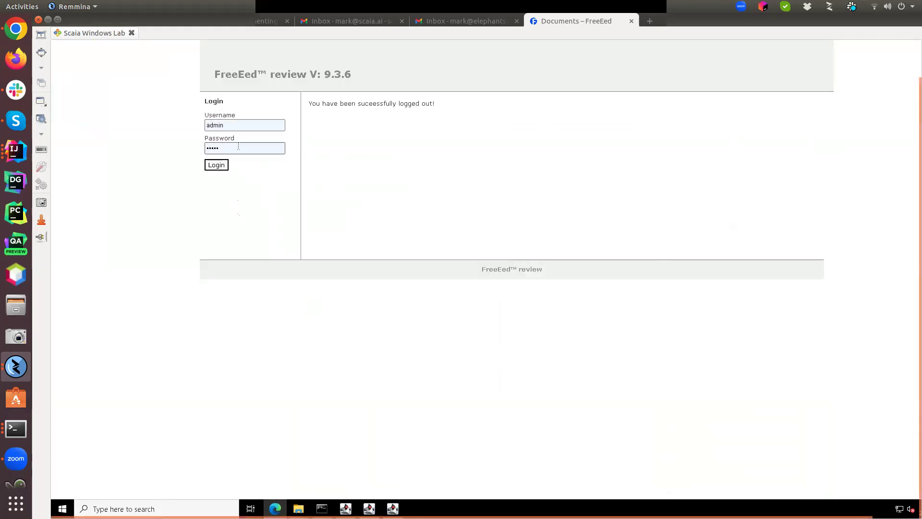
Sign back in and run a wildcard * search in case_1, listing 2476 results.
{"action": "left_click", "coordinate": [216, 166]}
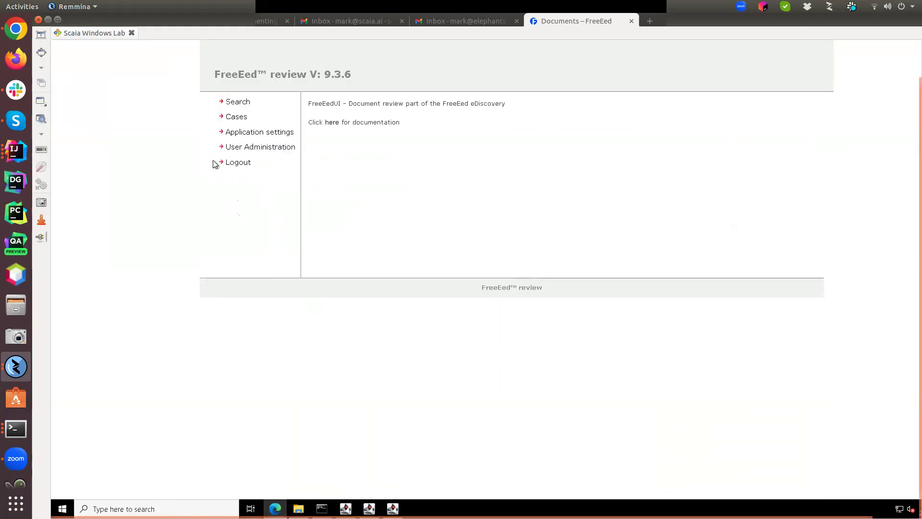
{"action": "left_click", "coordinate": [236, 118]}
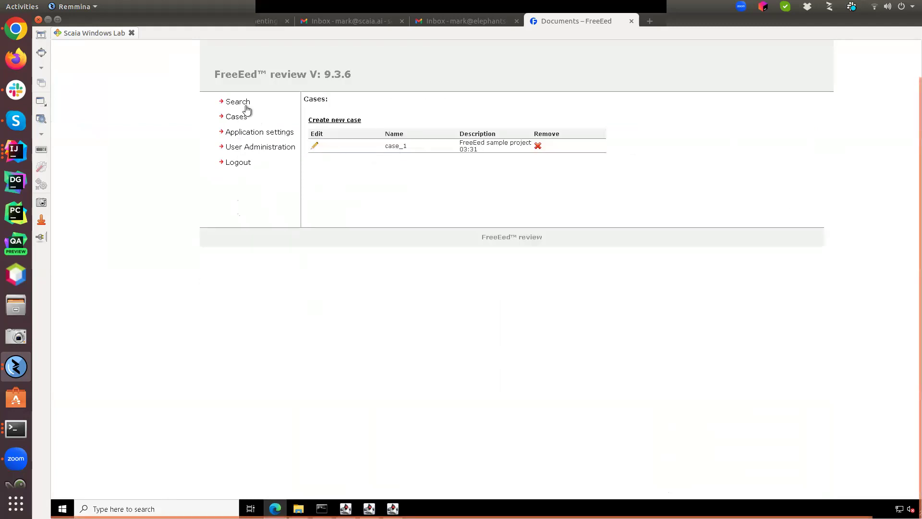
{"action": "left_click", "coordinate": [245, 105]}
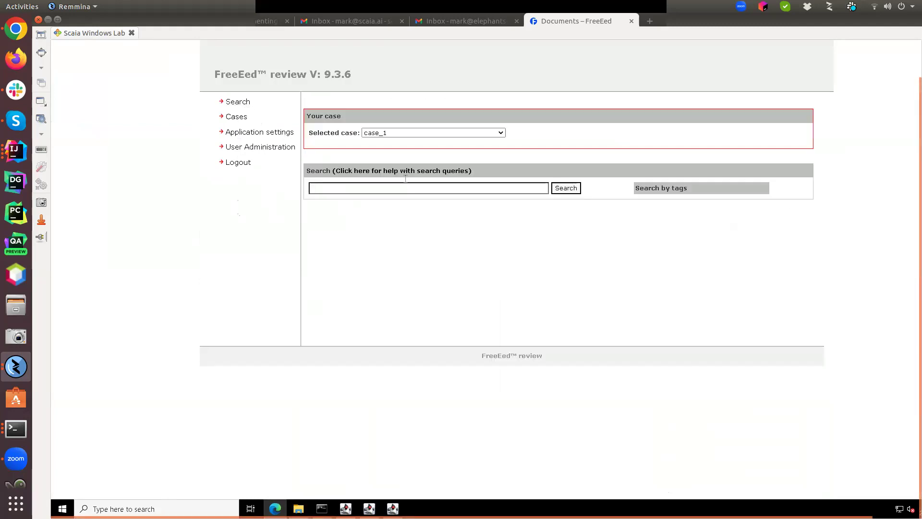
{"action": "left_click", "coordinate": [399, 186]}
{"action": "type", "text": "*"}
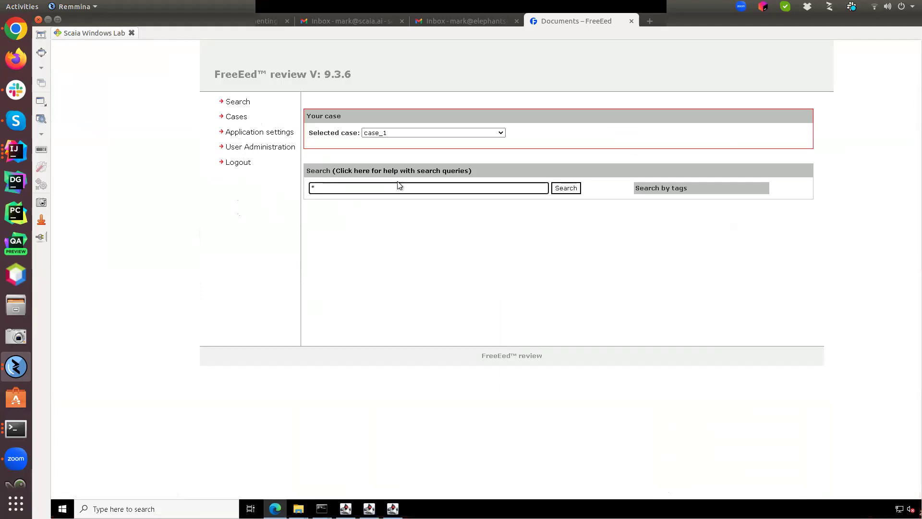
{"action": "key", "text": "Return"}
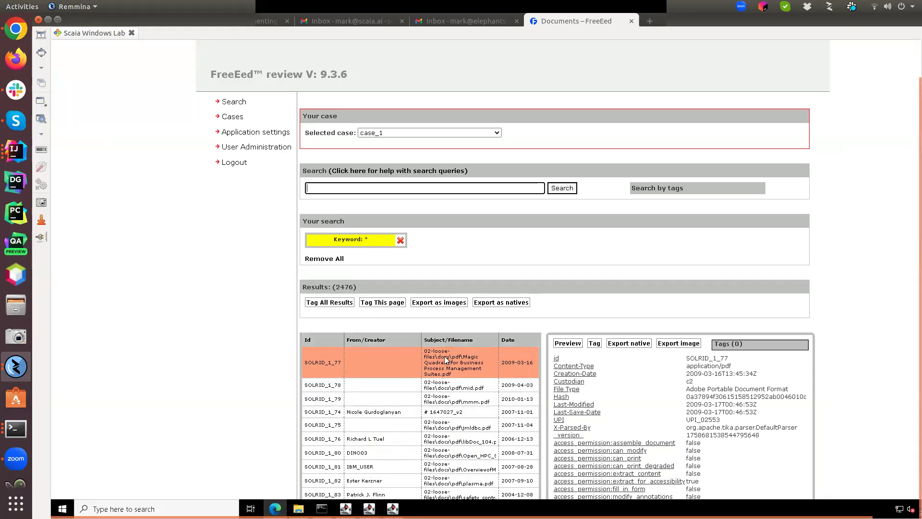
Open document SOLRID_1_78 (mid.pdf) and read its metadata and full expanded text.
{"action": "left_click", "coordinate": [450, 383]}
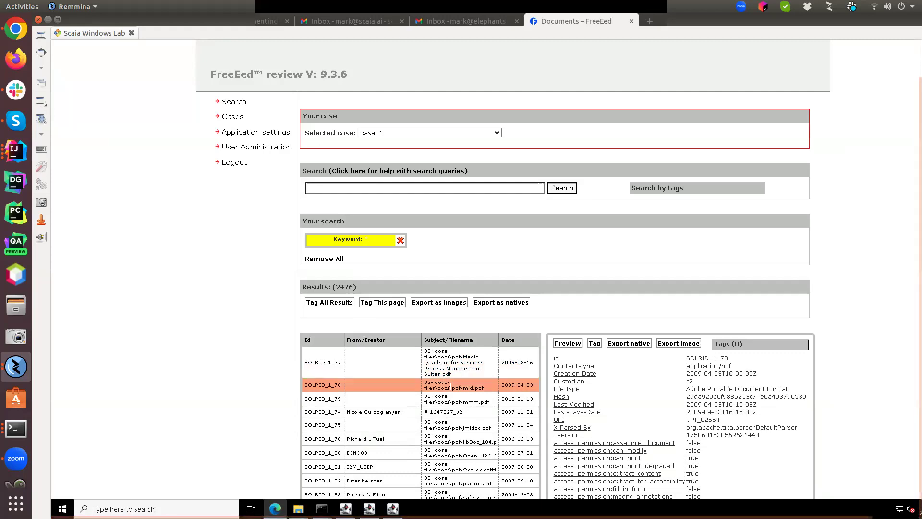
{"action": "scroll", "coordinate": [685, 427], "scroll_direction": "down", "scroll_amount": 6}
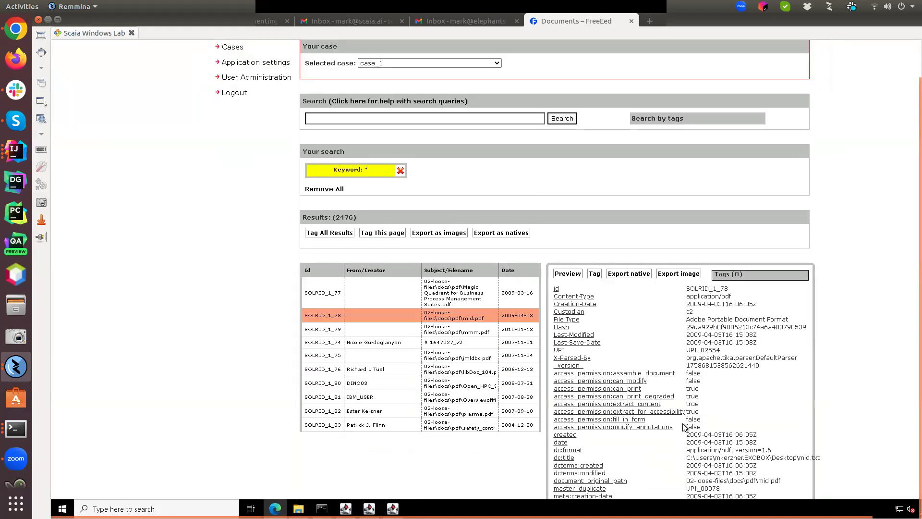
{"action": "scroll", "coordinate": [684, 427], "scroll_direction": "down", "scroll_amount": 2}
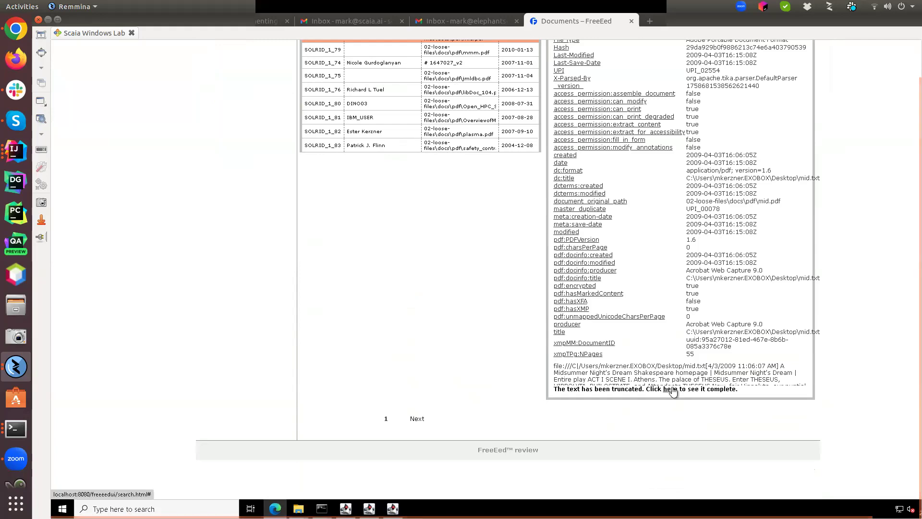
{"action": "left_click", "coordinate": [671, 389]}
{"action": "scroll", "coordinate": [671, 392], "scroll_direction": "down", "scroll_amount": 5}
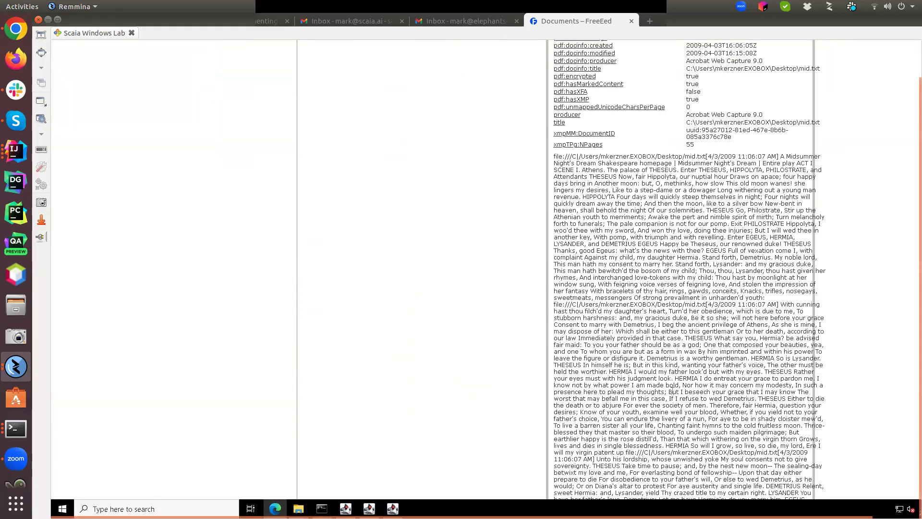
{"action": "scroll", "coordinate": [671, 391], "scroll_direction": "down", "scroll_amount": 5}
{"action": "scroll", "coordinate": [671, 391], "scroll_direction": "down", "scroll_amount": 7}
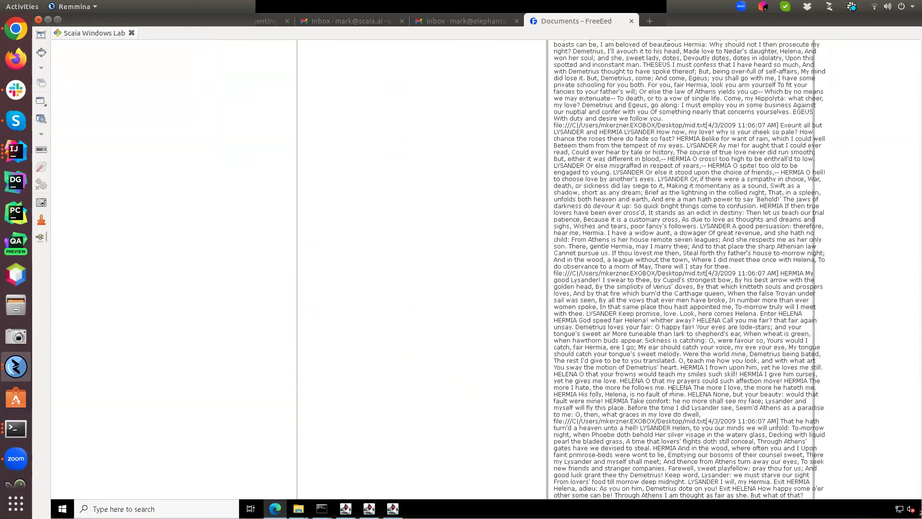
{"action": "scroll", "coordinate": [671, 390], "scroll_direction": "up", "scroll_amount": 15}
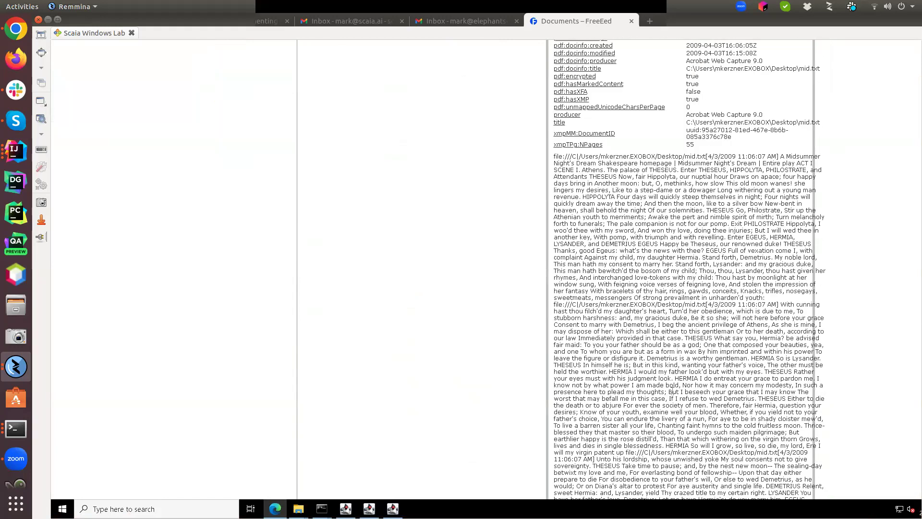
{"action": "scroll", "coordinate": [672, 391], "scroll_direction": "up", "scroll_amount": 9}
{"action": "scroll", "coordinate": [674, 394], "scroll_direction": "up", "scroll_amount": 2}
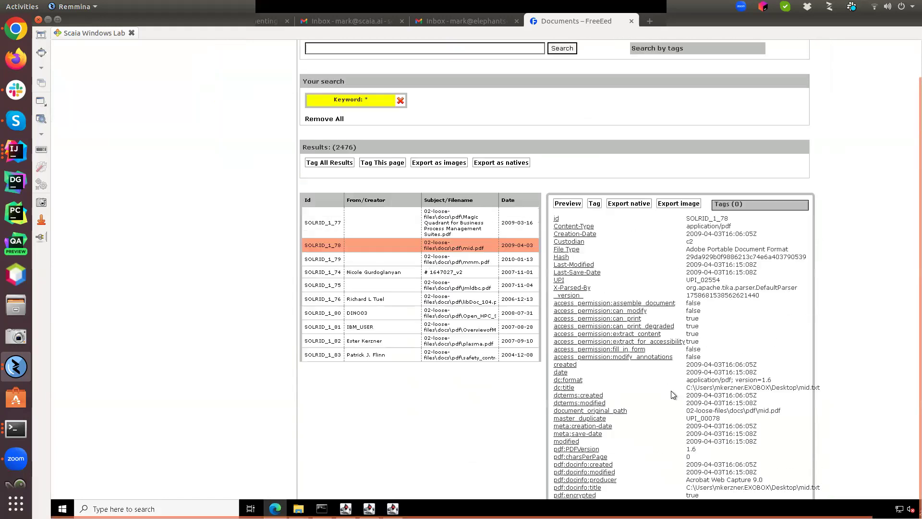
{"action": "scroll", "coordinate": [673, 394], "scroll_direction": "down", "scroll_amount": 2}
{"action": "scroll", "coordinate": [672, 394], "scroll_direction": "down", "scroll_amount": 4}
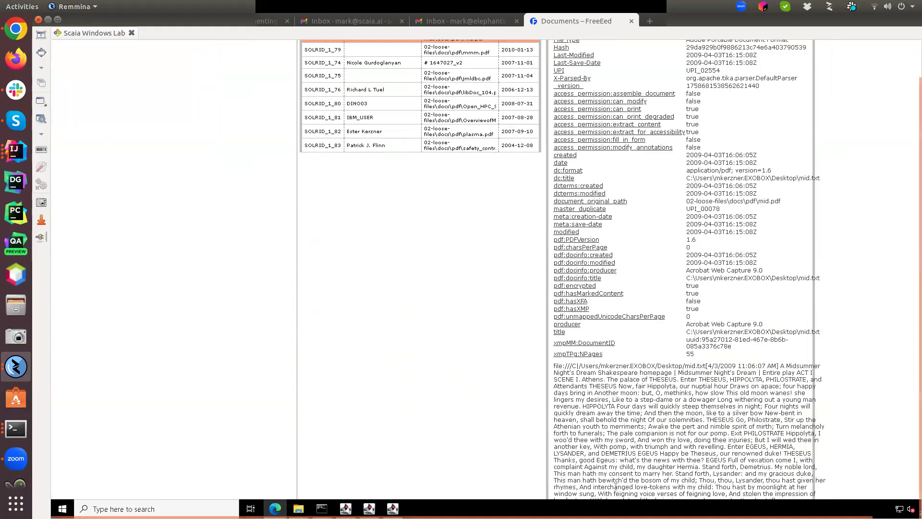
{"action": "scroll", "coordinate": [646, 413], "scroll_direction": "up", "scroll_amount": 7}
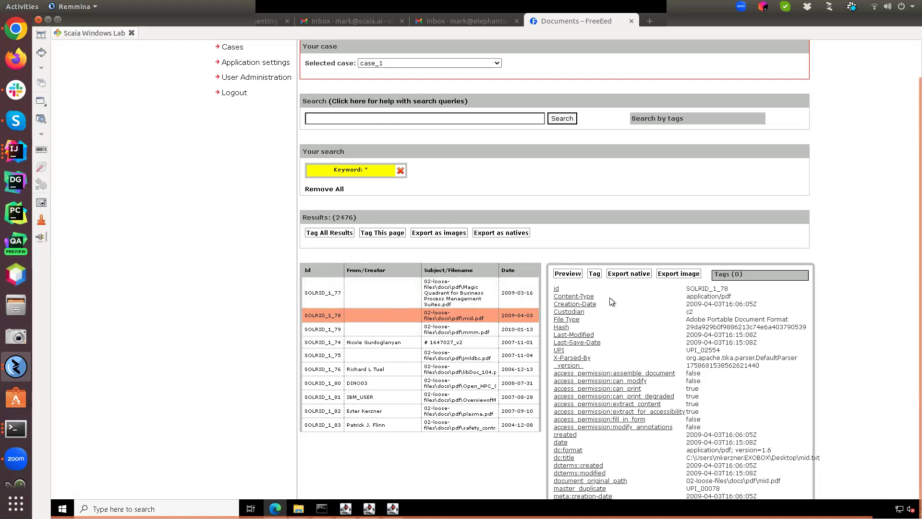
Tag SOLRID_1_78 as 'important' and filter results by that tag, leaving 1 document.
{"action": "left_click", "coordinate": [594, 274]}
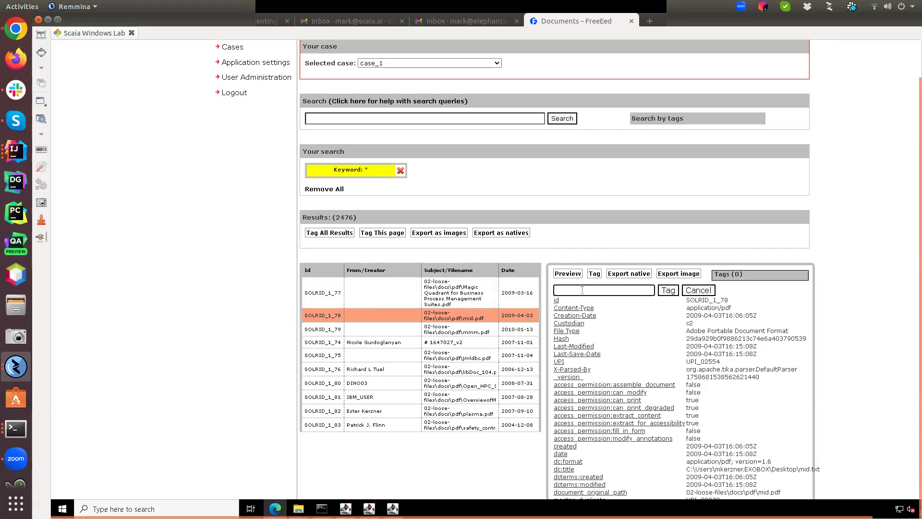
{"action": "type", "text": "important"}
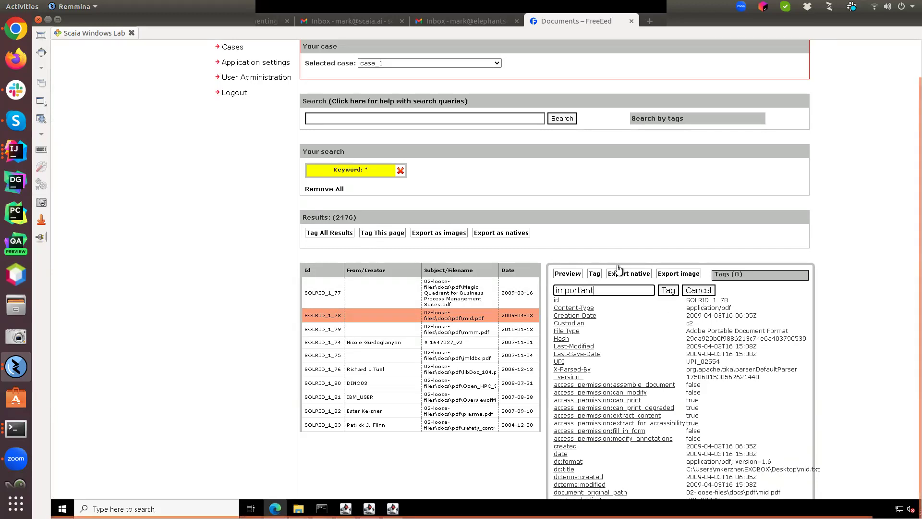
{"action": "left_click", "coordinate": [669, 291]}
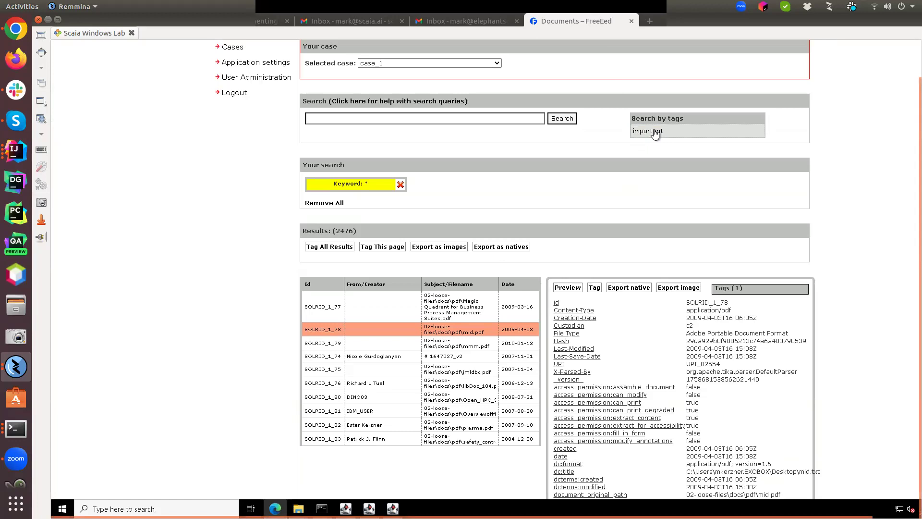
{"action": "left_click", "coordinate": [656, 131]}
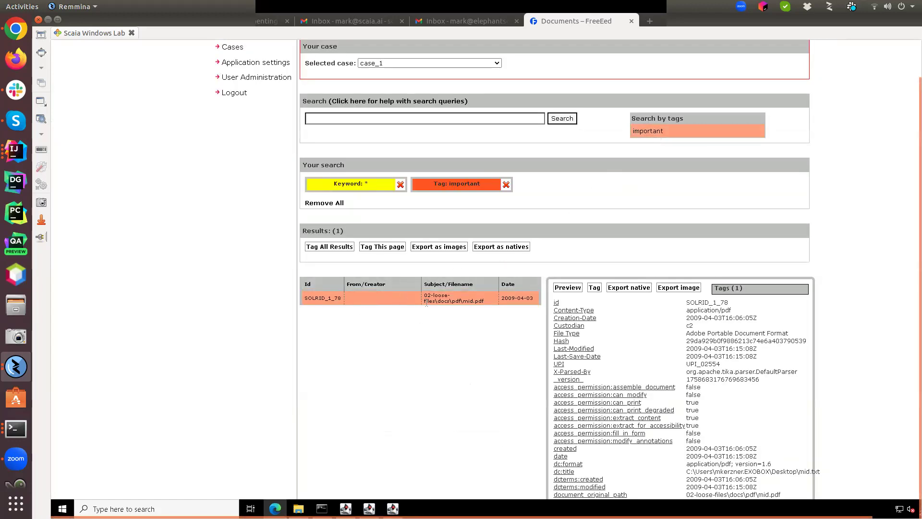
Scroll the filtered review results back to the top of the page.
{"action": "scroll", "coordinate": [287, 234], "scroll_direction": "up", "scroll_amount": 2}
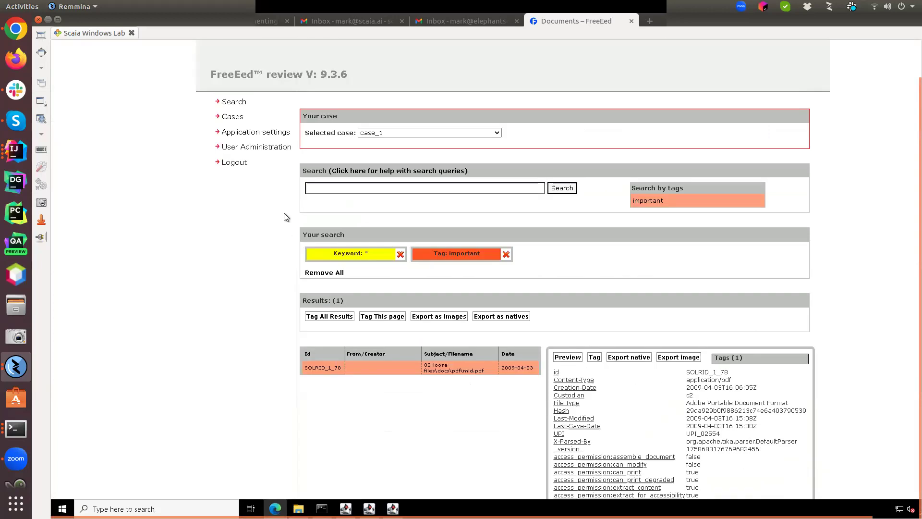